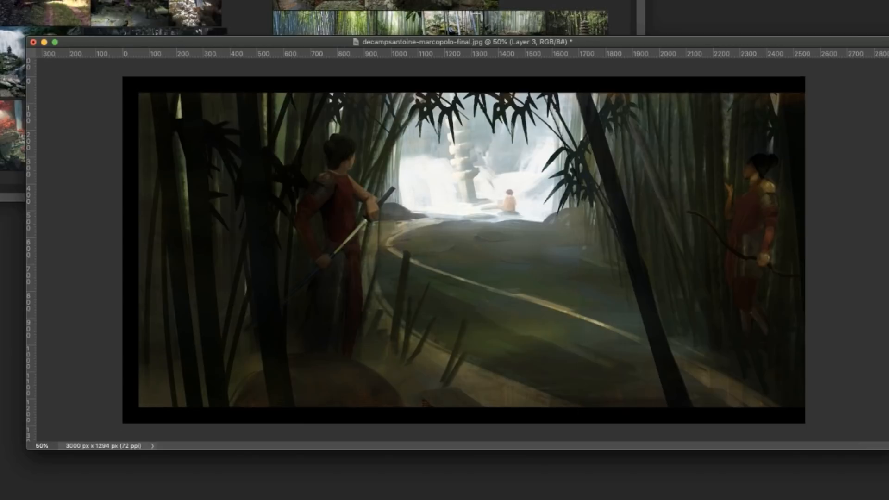
Copy the strip of the painting containing the archer to a new layer and shift it toward the waterfall
key("m")
left_click_drag(668, 91, 804, 416)
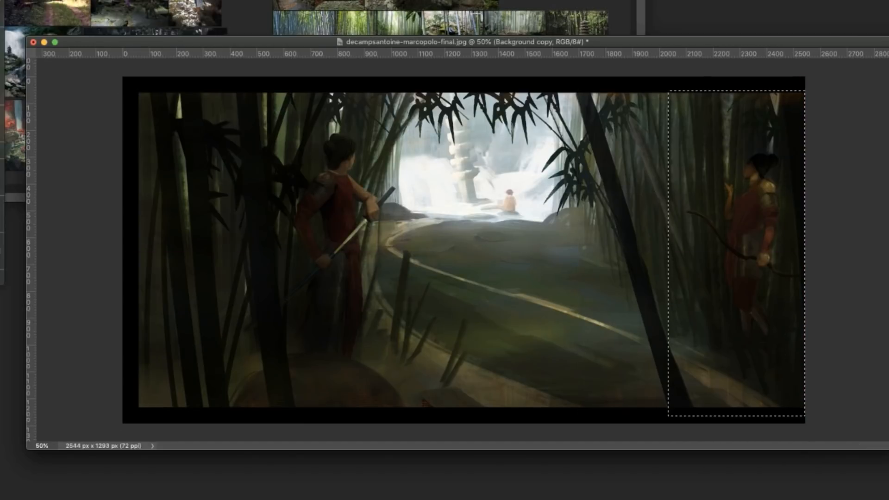
key("super+j")
key("v")
left_click_drag(755, 244, 699, 244)
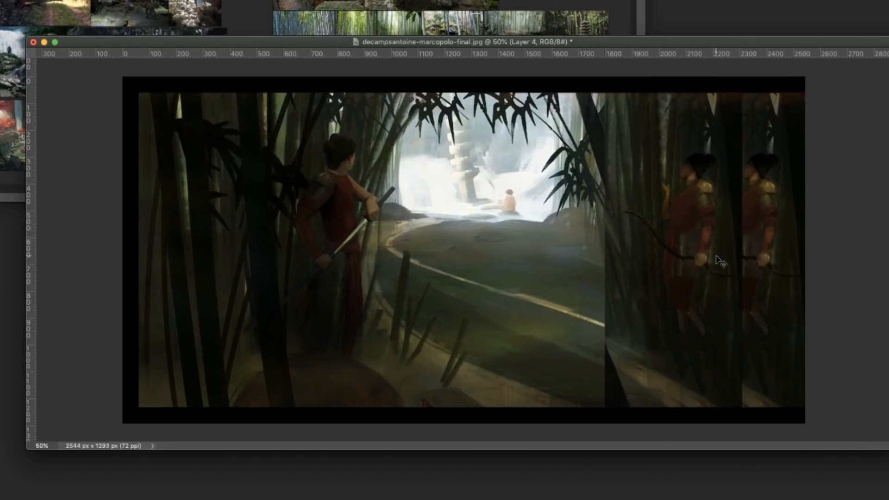
Paint dark bamboo trunks along the leaning stalk and over the duplicate archer, and merge the copied layer down
key("b")
right_click(619, 193)
left_click_drag(585, 102, 688, 449)
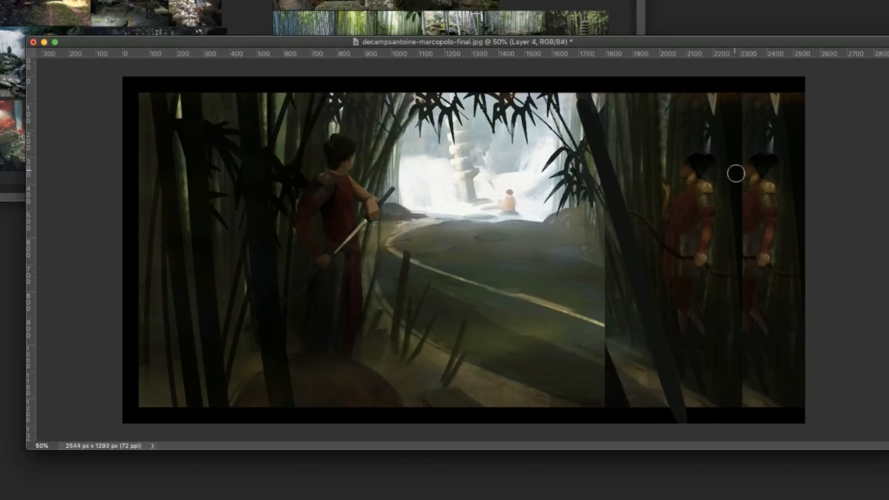
left_click_drag(751, 174, 754, 326)
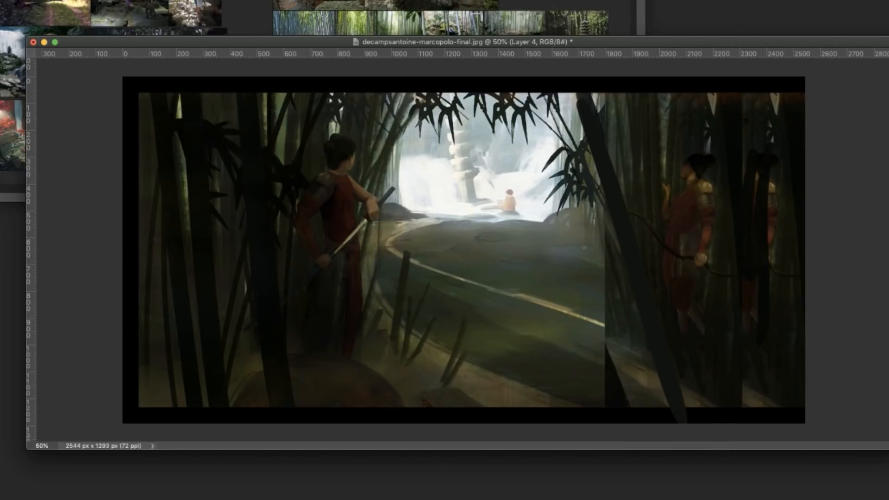
key("super+e")
Copy the waterfall clearing, excluding the corner by the swordsman's arm, to a new layer and shift it toward the archer
key("m")
left_click_drag(371, 92, 581, 226)
left_click_drag(402, 250, 357, 183, "alt")
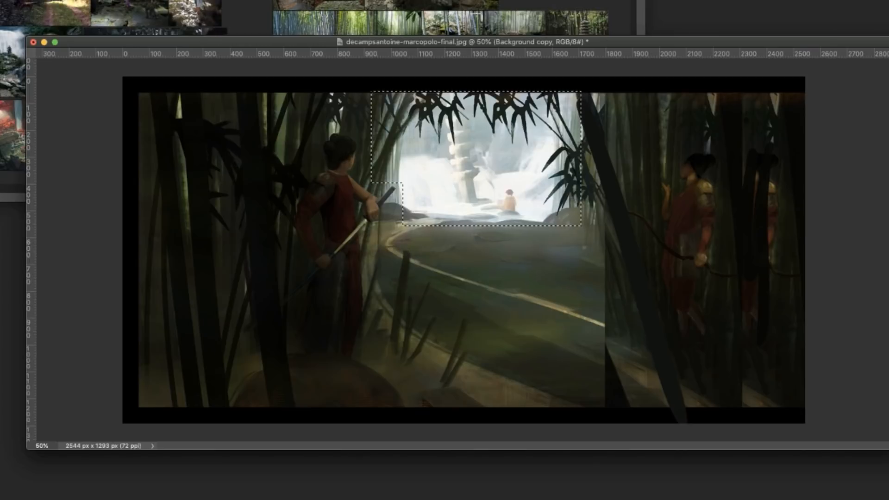
key("super+j")
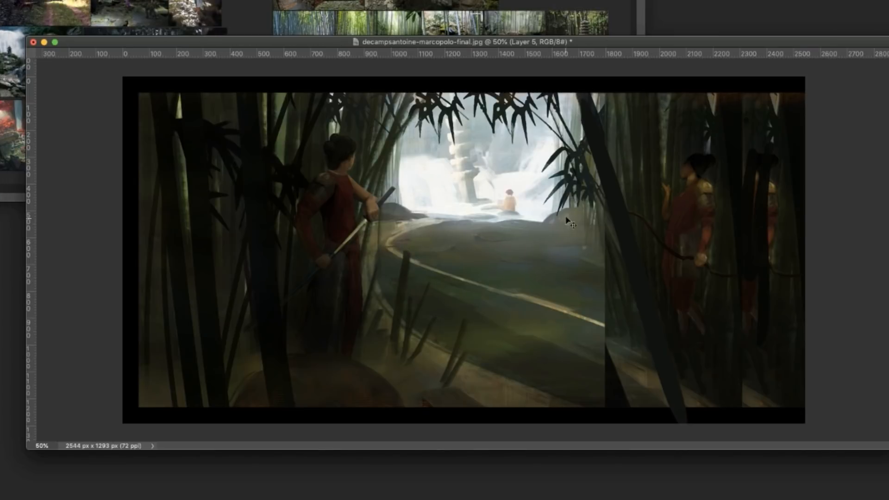
left_click_drag(569, 222, 615, 209)
Crop the canvas evenly at both sides to about 2407 px wide
key("c")
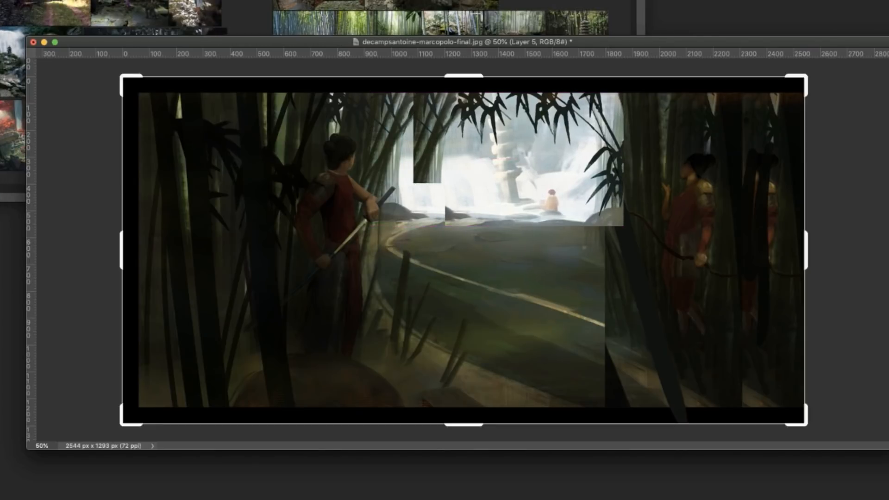
left_click_drag(803, 250, 790, 250, "alt")
key("Return")
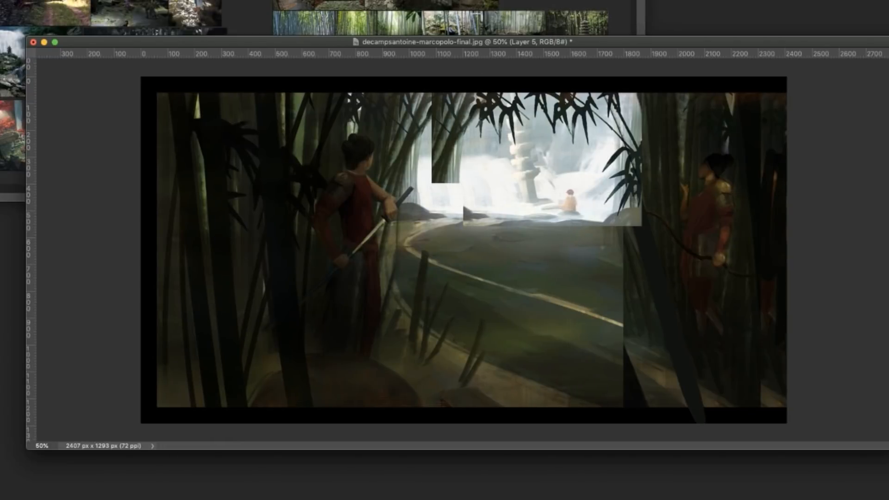
Paint a dark leaning bamboo trunk and greenish stalks over the seams around the moved waterfall, and merge the layer down
left_click_drag(653, 268, 570, 18)
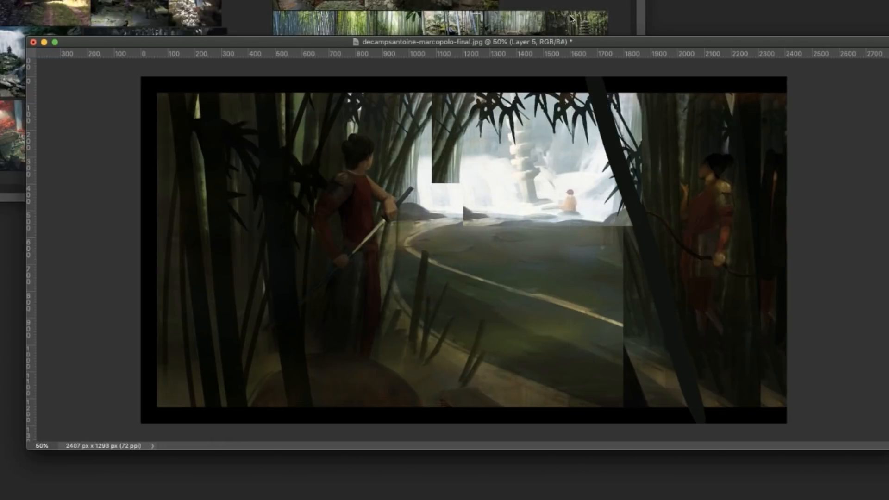
left_click(465, 151, "alt")
left_click_drag(419, 208, 452, 105)
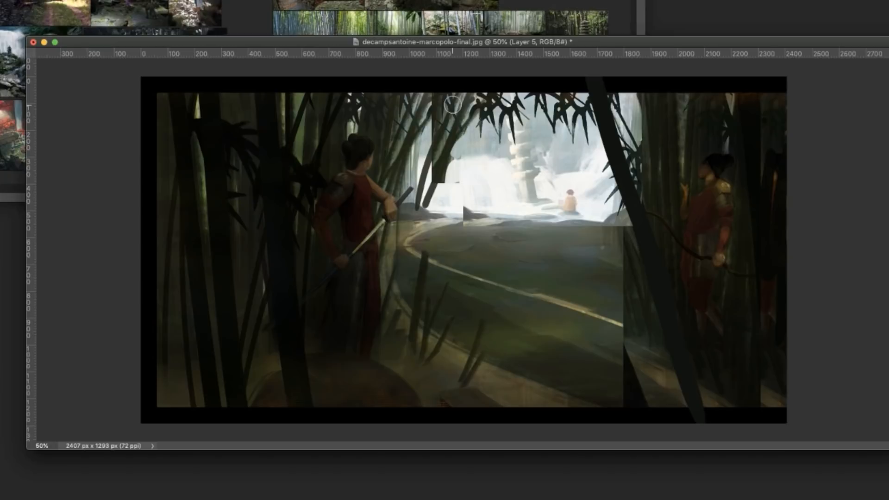
left_click_drag(622, 237, 657, 348)
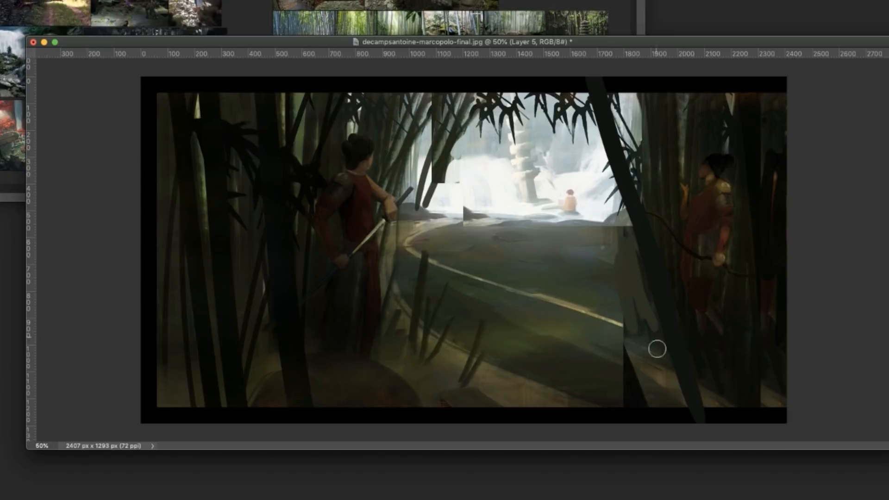
key("super+e")
Select the waterfall clearing with a rectangle, cut its upper-left part off diagonally, and shift the selection outline upward
left_click_drag(564, 90, 580, 83)
key("super+d")
key("m")
left_click_drag(235, 91, 643, 231)
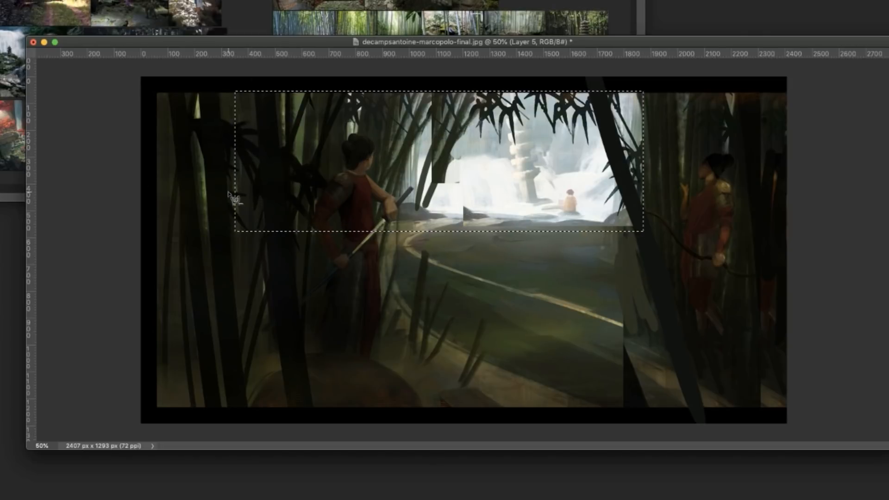
left_click(237, 220, "alt")
left_click(509, 85, "alt")
left_click(219, 80, "alt")
left_click(237, 221, "alt")
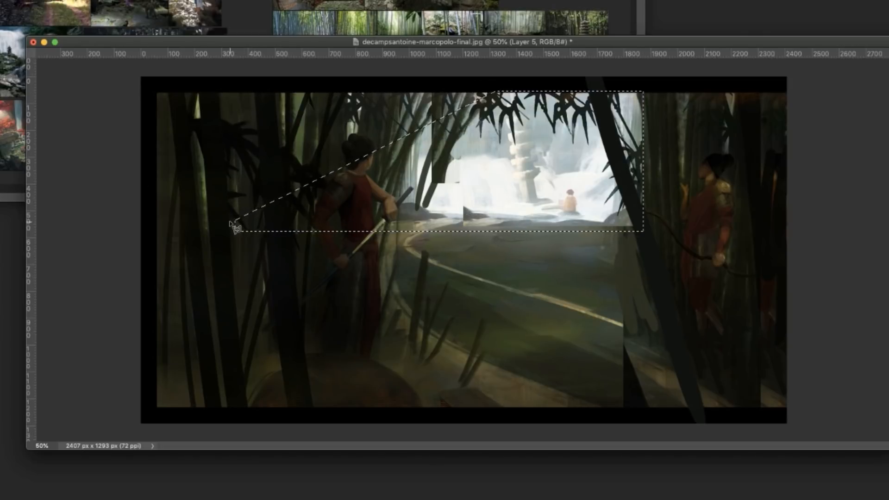
mouse_move(646, 181)
left_mouse_down()
mouse_move(638, 166)
mouse_move(645, 167)
left_mouse_up()
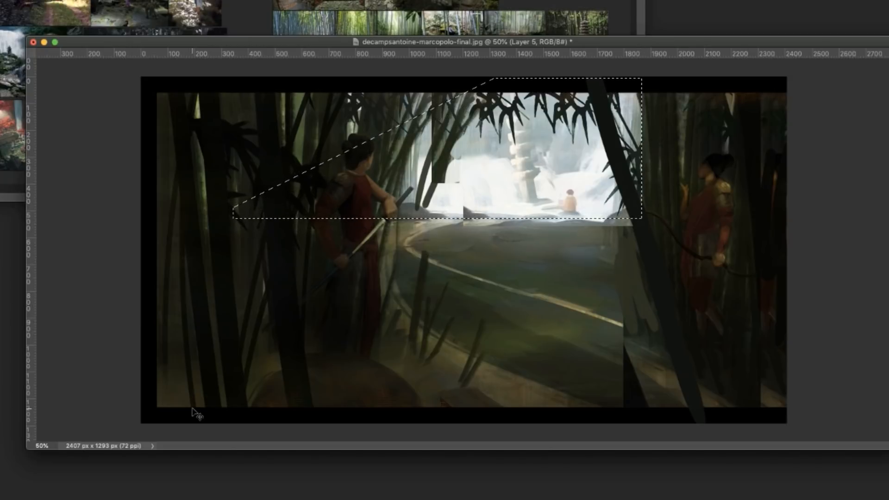
Paint bright yellow-green gaps of light between the bamboo stalks behind the sword figure and near the painting's left edge
left_click(408, 125, "alt")
left_click_drag(387, 172, 400, 140)
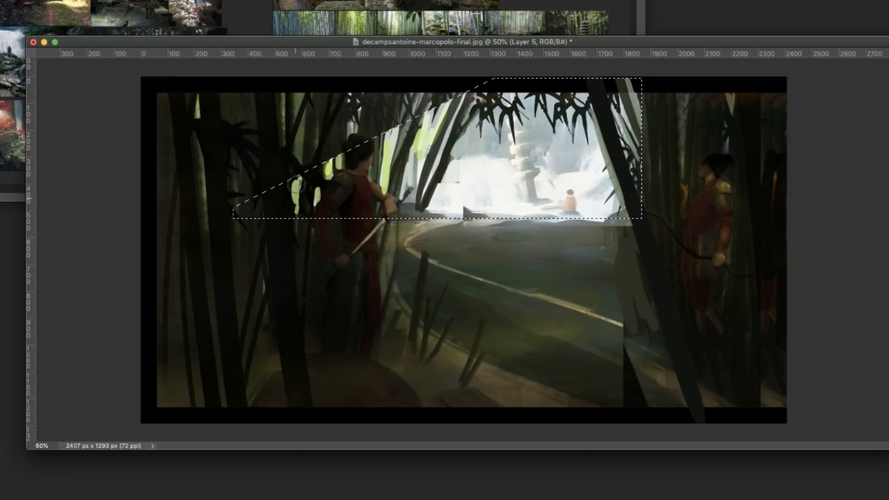
left_click_drag(258, 189, 256, 180)
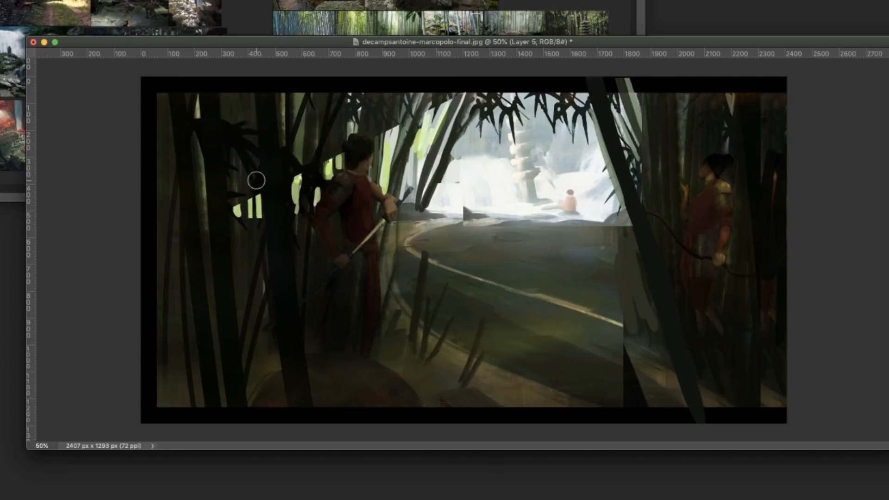
left_click_drag(169, 135, 171, 210)
left_click_drag(175, 152, 174, 226)
left_click_drag(202, 165, 206, 225)
Paint light-green vertical gaps between the bamboo stalks around and above the archer, using a thinner brush for the narrow ones
left_click_drag(684, 114, 682, 170)
key("super+z")
left_click_drag(727, 152, 727, 132)
mouse_move(769, 78)
left_mouse_down()
mouse_move(760, 173)
mouse_move(782, 90)
left_mouse_up()
right_click(773, 134)
left_click(838, 182)
mouse_move(700, 93)
left_mouse_down()
mouse_move(696, 172)
mouse_move(707, 163)
mouse_move(660, 125)
left_mouse_up()
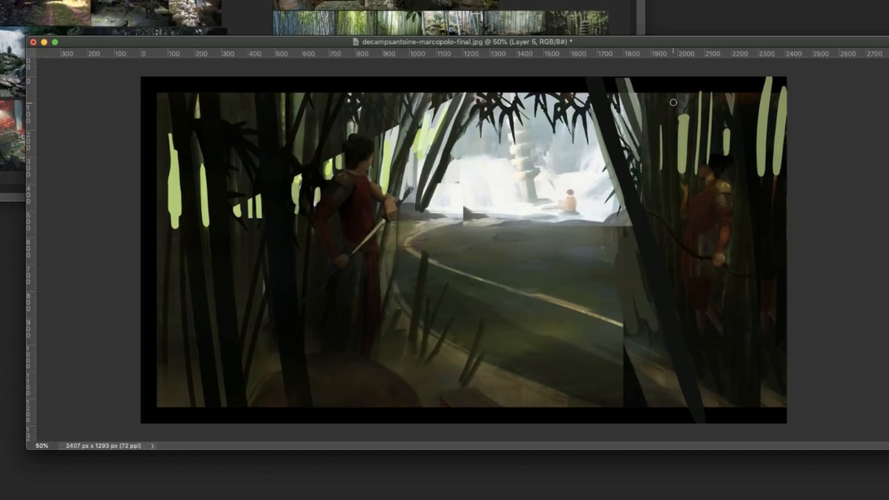
Add thin light-green strokes between the upper bamboo stalks on the sword figure's side of the painting
left_click_drag(283, 145, 282, 96)
left_click_drag(299, 160, 302, 86)
mouse_move(237, 123)
left_mouse_down()
mouse_move(233, 89)
mouse_move(237, 124)
left_mouse_up()
key("super+z")
left_click_drag(227, 95, 228, 126)
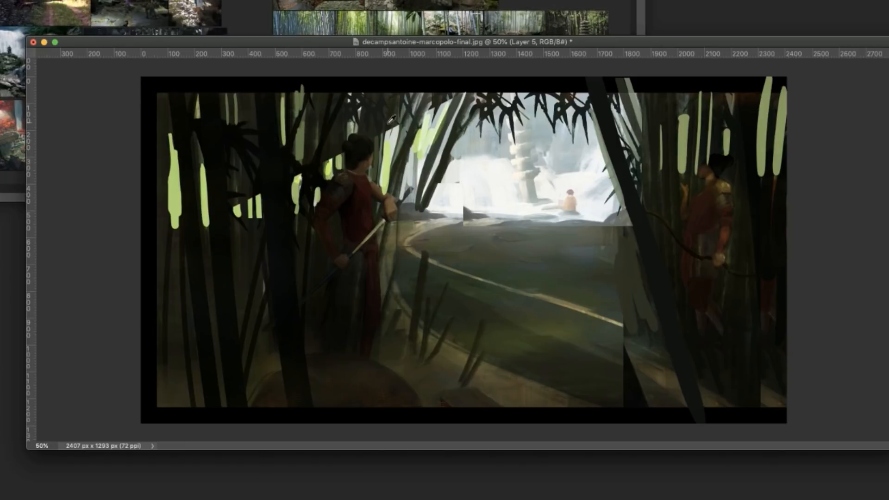
Paint thin bamboo stalks across the bright green gap just behind the sword figure's shoulder
left_click_drag(384, 136, 378, 177)
left_click_drag(385, 119, 379, 184)
left_click_drag(387, 122, 380, 182)
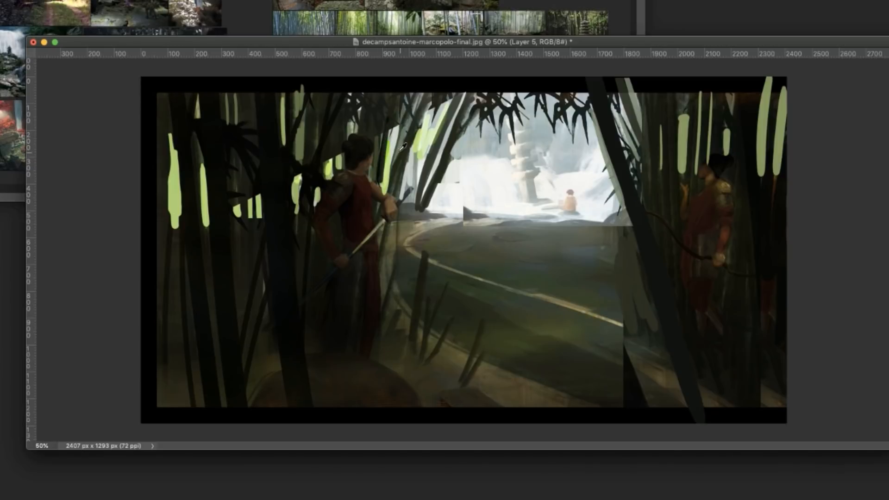
left_click_drag(394, 139, 387, 189)
Paint dark strokes over the light-green gaps around the archer to trim their tops and edges
left_click_drag(767, 78, 764, 112)
left_click_drag(780, 91, 782, 139)
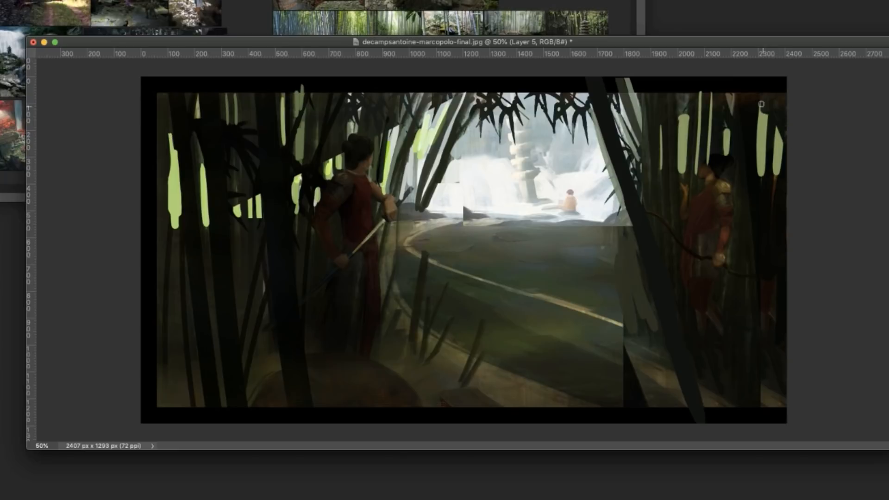
left_click_drag(761, 104, 788, 195)
left_click_drag(711, 78, 710, 116)
mouse_move(700, 90)
left_mouse_down()
mouse_move(700, 109)
mouse_move(732, 151)
left_mouse_up()
left_click_drag(668, 95, 686, 175)
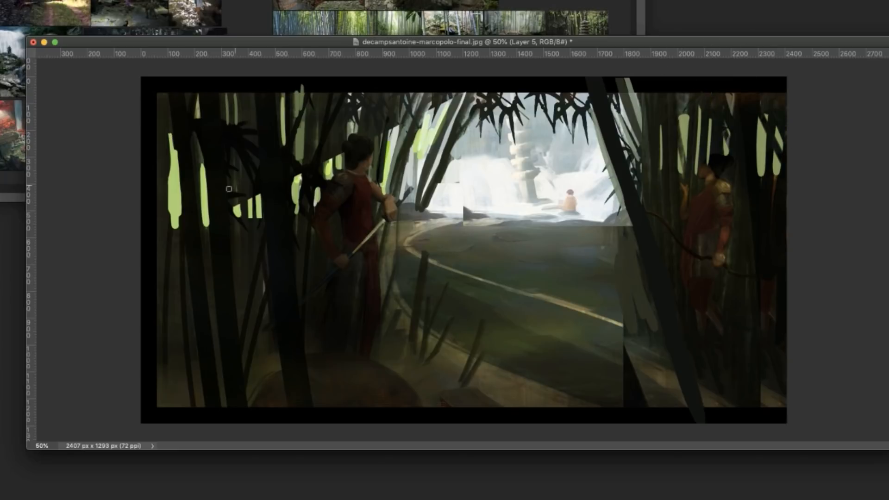
Reduce the brush size and break up the light-green gaps on the sword figure's side with thin dark stalks
left_click_drag(174, 149, 179, 227)
key("super+z")
right_click(224, 203)
left_click_drag(324, 257, 345, 258)
left_click_drag(168, 176, 170, 228)
left_click_drag(173, 148, 180, 215)
left_click_drag(202, 163, 208, 227)
left_click_drag(293, 177, 293, 214)
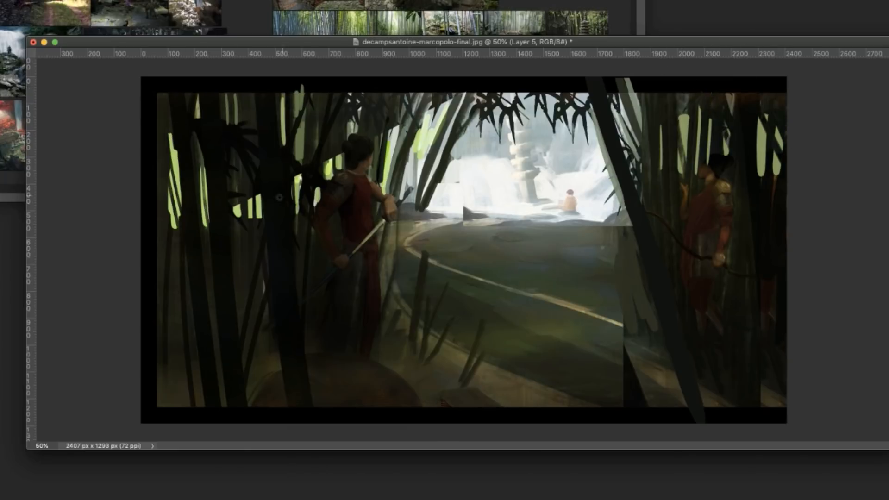
left_click_drag(239, 204, 239, 218)
Switch to the browser to examine the misty bamboo forest concept art, and return to the painting
key("super+Tab")
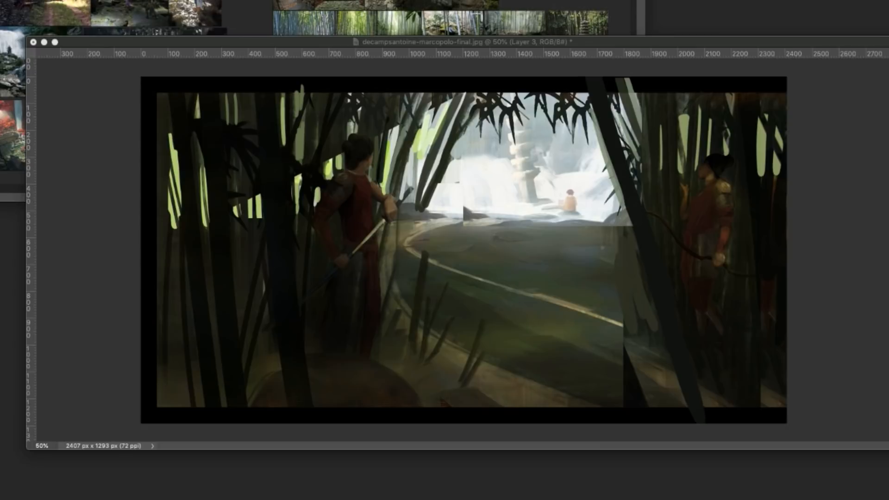
key("super+Tab")
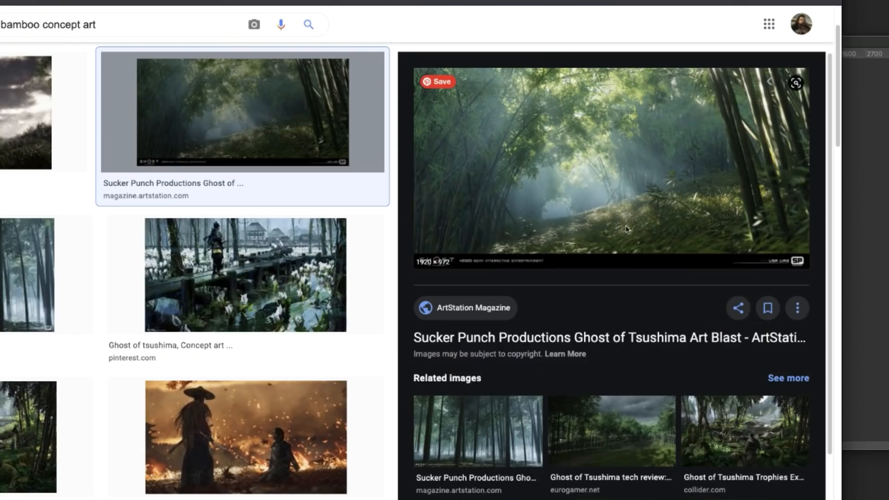
key("super+Tab")
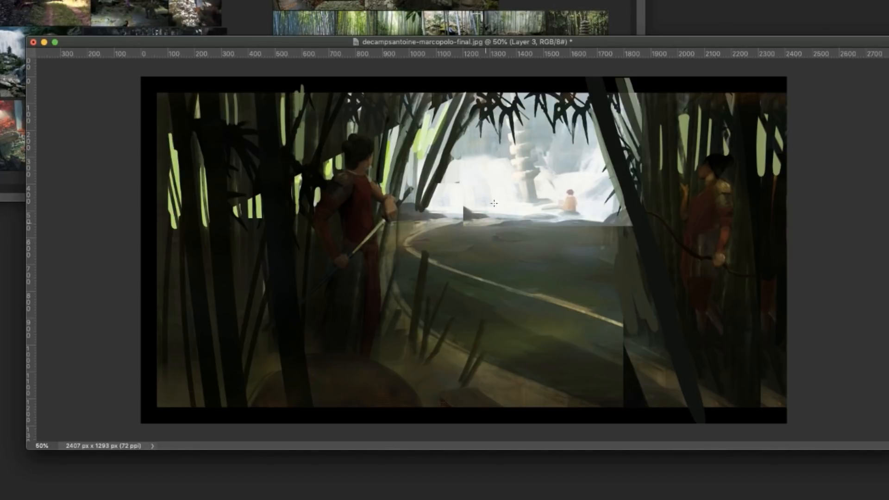
Lay a light-blue gradient fog across the painting's middle and erase its upper and lower edges with a cloud-shaped brush
left_click_drag(494, 203, 530, 360)
right_click(559, 252)
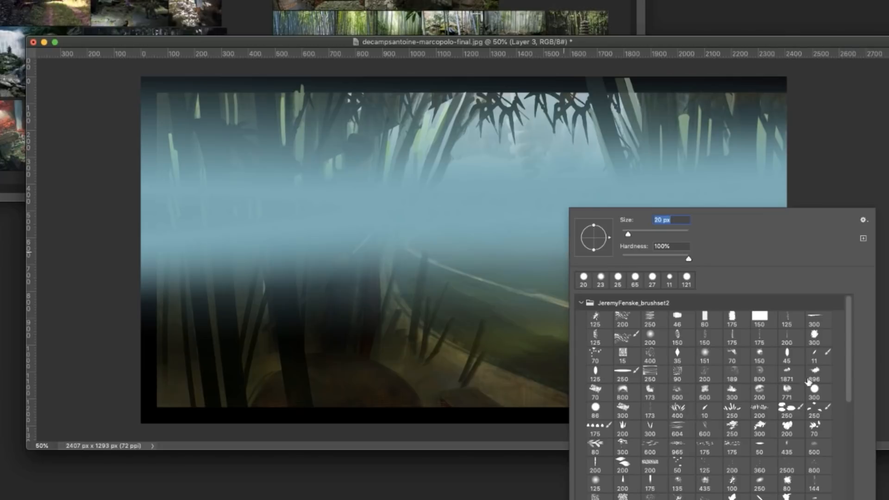
left_click(790, 393)
mouse_move(533, 139)
left_mouse_down()
mouse_move(723, 122)
mouse_move(139, 111)
left_mouse_up()
left_click_drag(72, 311, 713, 338)
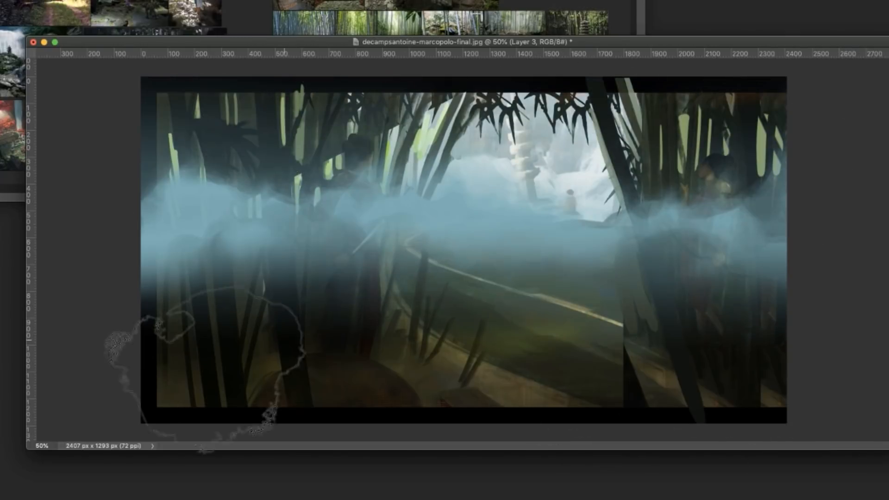
left_click_drag(203, 356, 454, 300)
Start a Warp on the fog layer, pulling its lower corners outward and its upper-right corner down
key("f")
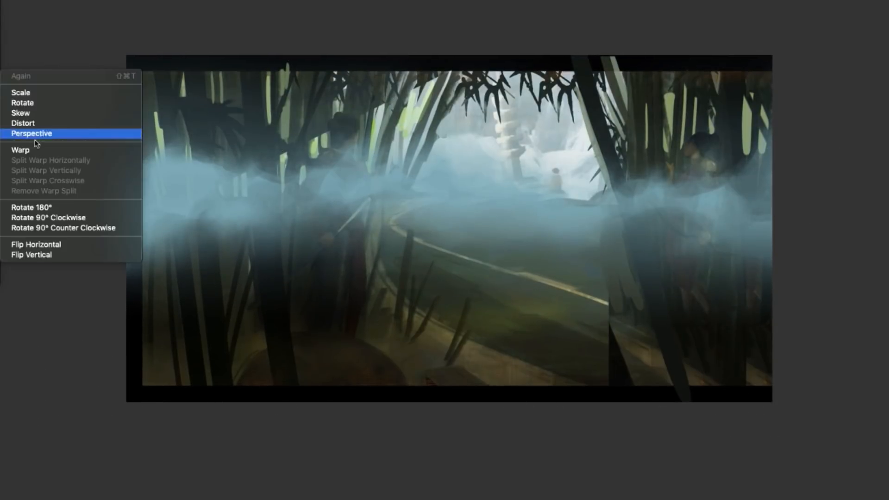
left_click(21, 150)
left_click_drag(126, 331, 46, 338)
left_click_drag(772, 332, 888, 423)
left_click_drag(772, 55, 768, 107)
left_click_drag(673, 145, 664, 270)
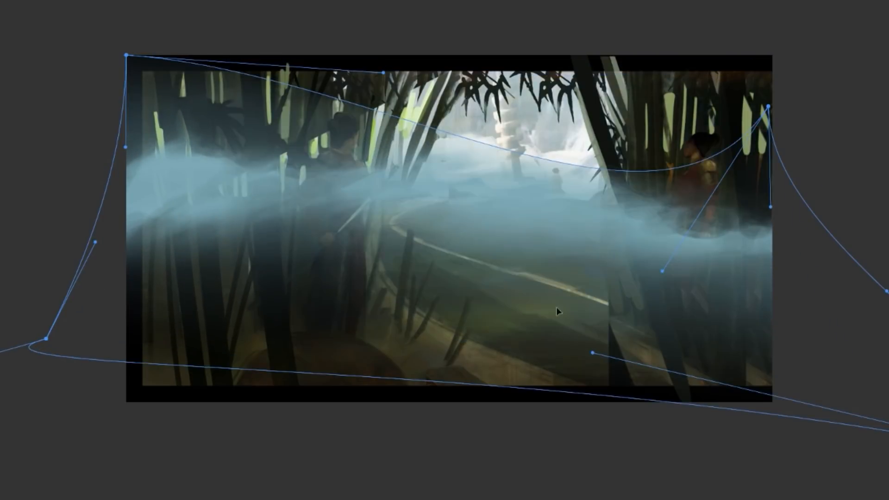
Adjust the warp's corners and handles to flatten the fog into a low band along the ground, and apply it
left_click_drag(593, 353, 597, 305)
left_click_drag(371, 208, 368, 187)
left_click_drag(768, 107, 833, 94)
left_click_drag(126, 55, 162, 81)
left_click_drag(162, 173, 222, 211)
left_click_drag(47, 338, 1, 296)
left_click_drag(598, 305, 408, 423)
key("Return")
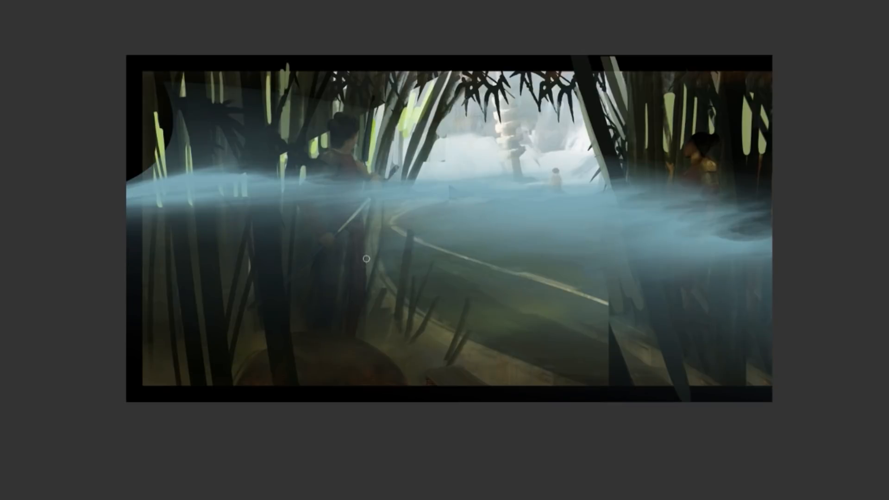
Erase the fog over the three thick foreground bamboo trunks beside the sword figure with a round brush
right_click(489, 211)
left_click_drag(249, 109, 272, 299)
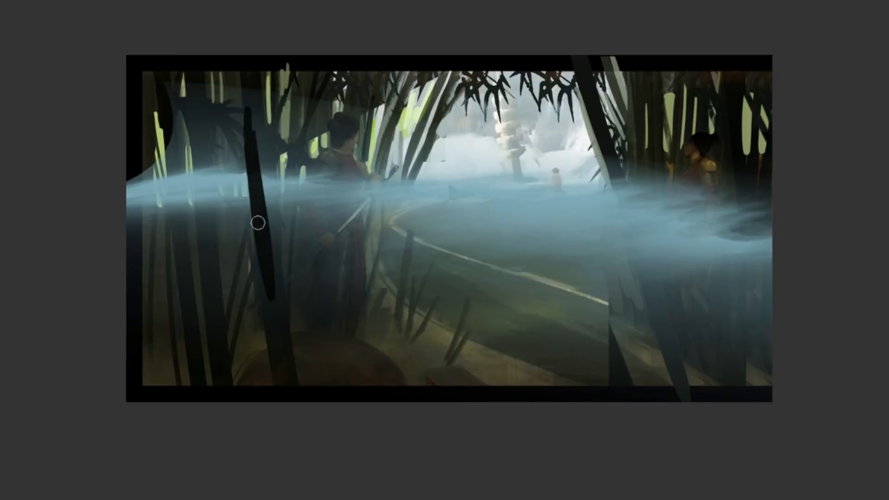
left_click_drag(245, 91, 256, 201)
left_click_drag(263, 116, 279, 323)
mouse_move(200, 86)
left_mouse_down()
mouse_move(231, 328)
mouse_move(222, 311)
left_mouse_up()
mouse_move(192, 87)
left_mouse_down()
mouse_move(215, 312)
mouse_move(211, 393)
left_mouse_up()
left_click_drag(170, 139, 203, 303)
Erase the fog over the sword figure's body, arms, sword and robe
mouse_move(324, 157)
left_mouse_down()
mouse_move(306, 189)
mouse_move(320, 247)
left_mouse_up()
mouse_move(320, 247)
left_mouse_down()
mouse_move(329, 162)
mouse_move(336, 225)
left_mouse_up()
mouse_move(348, 208)
left_mouse_down()
mouse_move(347, 139)
mouse_move(376, 195)
left_mouse_up()
mouse_move(369, 200)
left_mouse_down()
mouse_move(347, 228)
mouse_move(340, 217)
mouse_move(315, 256)
mouse_move(359, 279)
mouse_move(372, 351)
left_mouse_up()
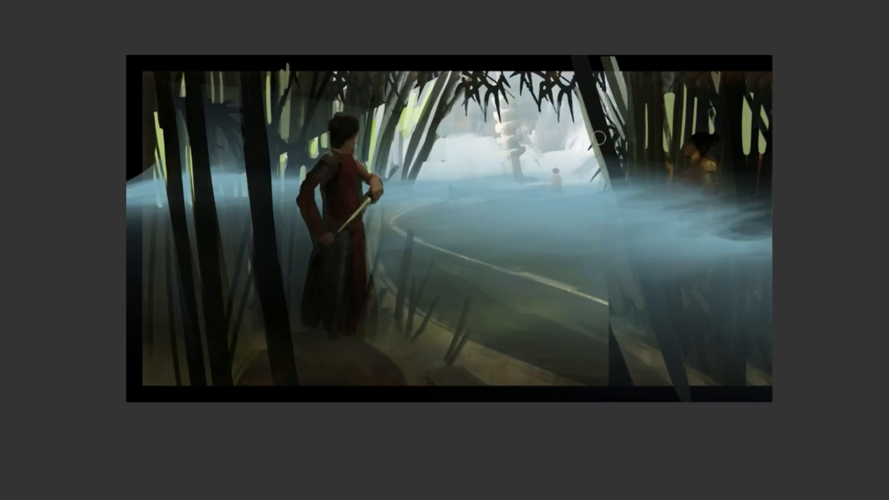
Erase the fog along the leaning foreground bamboo trunk near the archer, undoing and redoing imprecise strokes
left_click_drag(599, 138, 674, 383)
left_click_drag(607, 173, 658, 354)
key("ctrl+z")
key("ctrl+z")
mouse_move(608, 139)
left_mouse_down()
mouse_move(686, 384)
mouse_move(675, 382)
left_mouse_up()
key("ctrl+z")
key("ctrl+z")
left_click_drag(612, 173, 680, 384)
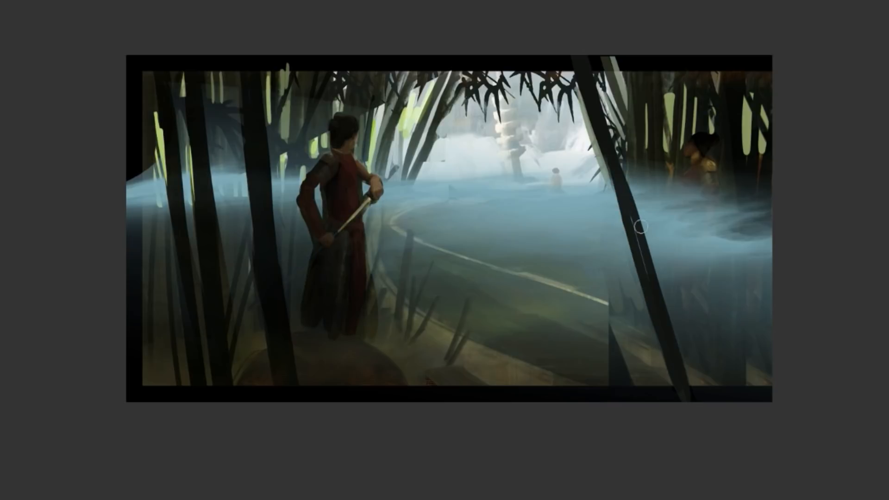
Erase the fog over the archer's body and the bamboo trunks next to the archer
left_click_drag(729, 176, 741, 393)
left_click_drag(696, 166, 711, 323)
left_click_drag(715, 178, 711, 322)
left_click_drag(686, 169, 703, 331)
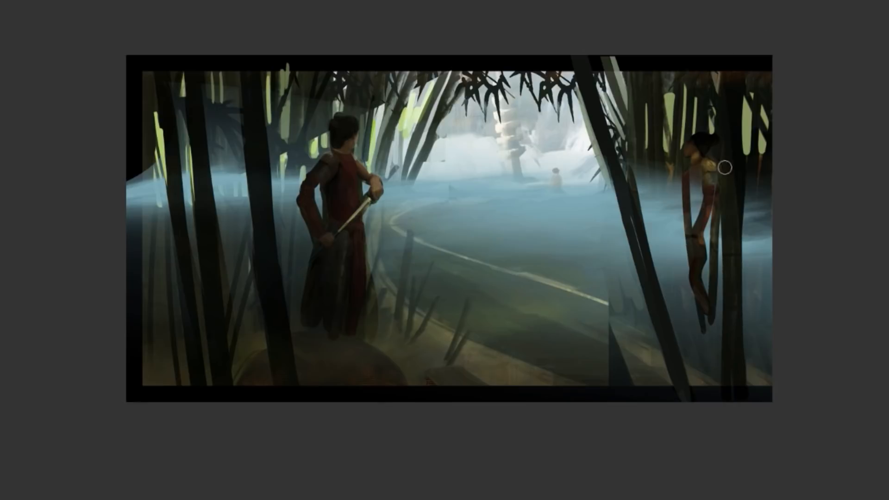
mouse_move(771, 187)
left_mouse_down()
mouse_move(765, 350)
mouse_move(761, 344)
left_mouse_up()
key("ctrl+z")
mouse_move(691, 217)
left_mouse_down()
mouse_move(704, 179)
mouse_move(714, 199)
left_mouse_up()
left_click_drag(670, 168, 696, 319)
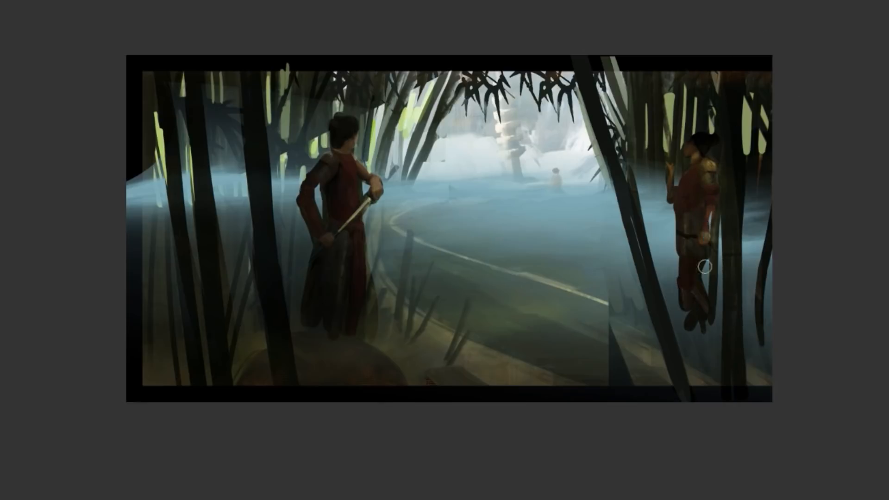
Erase the fog over the archer's legs and thin the fog across the lower foreground with a large soft 492 px brush
left_click_drag(704, 260, 691, 338)
right_click(708, 378)
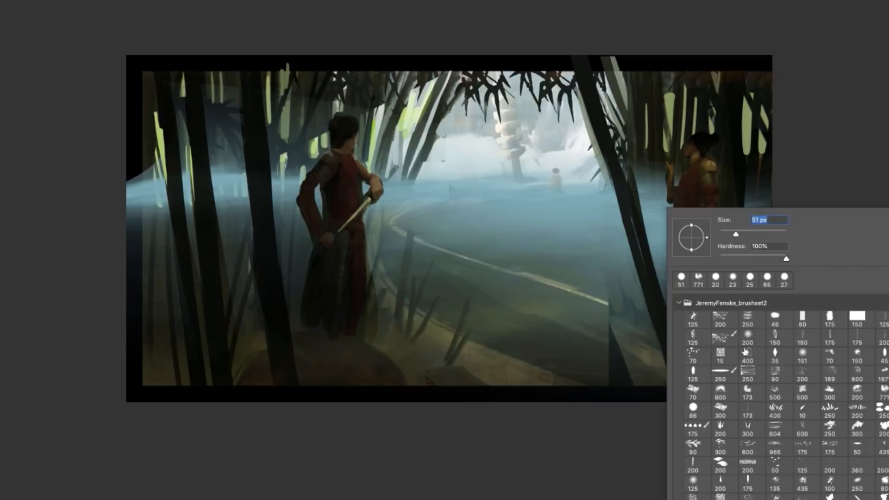
left_click(752, 337)
mouse_move(538, 387)
left_mouse_down()
mouse_move(741, 345)
mouse_move(504, 334)
mouse_move(735, 257)
left_mouse_up()
mouse_move(735, 257)
left_mouse_down()
mouse_move(284, 307)
mouse_move(583, 281)
mouse_move(270, 270)
mouse_move(266, 240)
left_mouse_up()
key("ctrl+z")
Erase the fog along the thin bamboo stalks on both sides of the archer with a small round brush
right_click(561, 322)
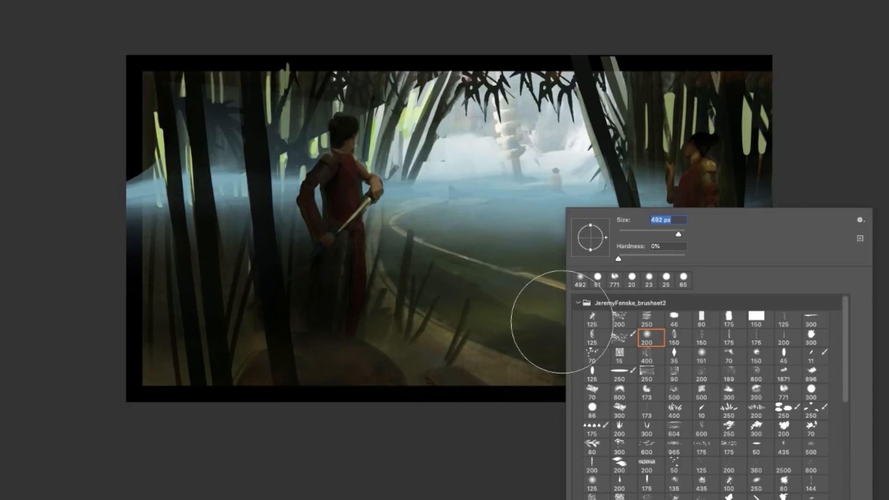
left_click(747, 102)
right_click(677, 192)
left_click(663, 212)
left_click_drag(654, 167, 664, 273)
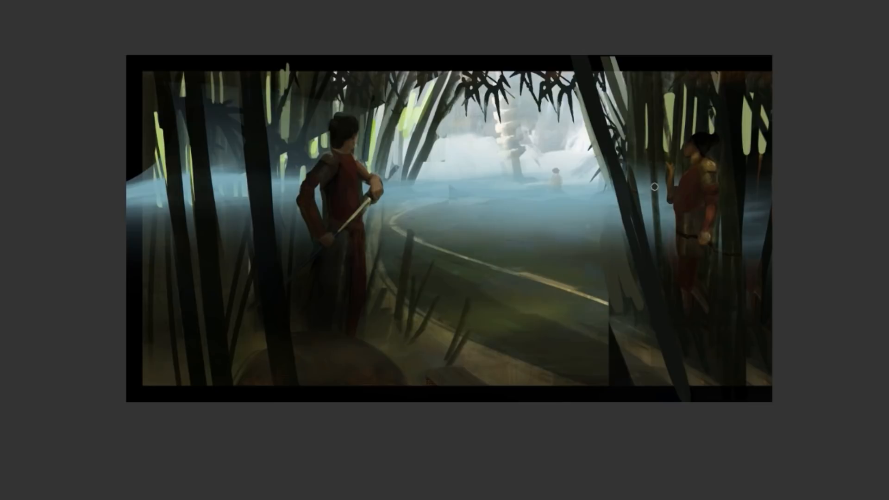
key("ctrl+z")
left_click_drag(651, 171, 659, 254)
left_click_drag(660, 170, 667, 247)
left_click_drag(748, 261, 751, 186)
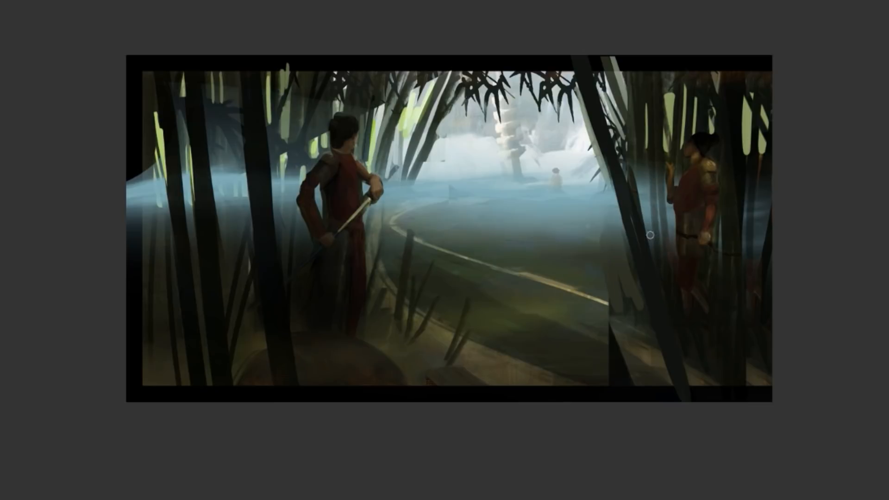
left_click_drag(650, 235, 641, 167)
Erase the fog over the bamboo stalks around the sword figure and out to the painting's left edge
left_click_drag(305, 142, 294, 240)
left_click_drag(279, 108, 273, 167)
left_click_drag(306, 115, 277, 231)
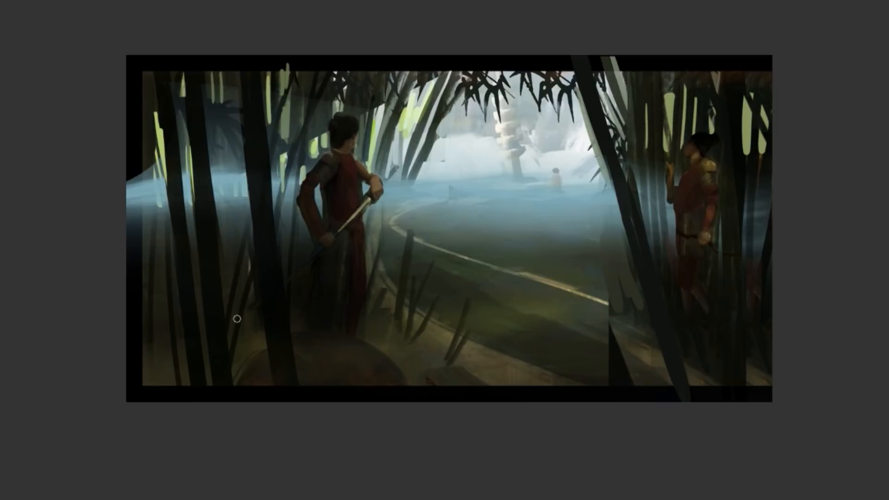
left_click_drag(184, 142, 190, 234)
mouse_move(156, 165)
left_mouse_down()
mouse_move(147, 235)
mouse_move(163, 180)
mouse_move(127, 202)
mouse_move(126, 217)
left_mouse_up()
Thin the fog over the path, the distant seated figure and the bamboo behind the sword figure with a large soft brush
right_click(409, 219)
left_click(496, 233)
right_click(448, 203)
left_click(556, 227)
left_click_drag(241, 74, 287, 94)
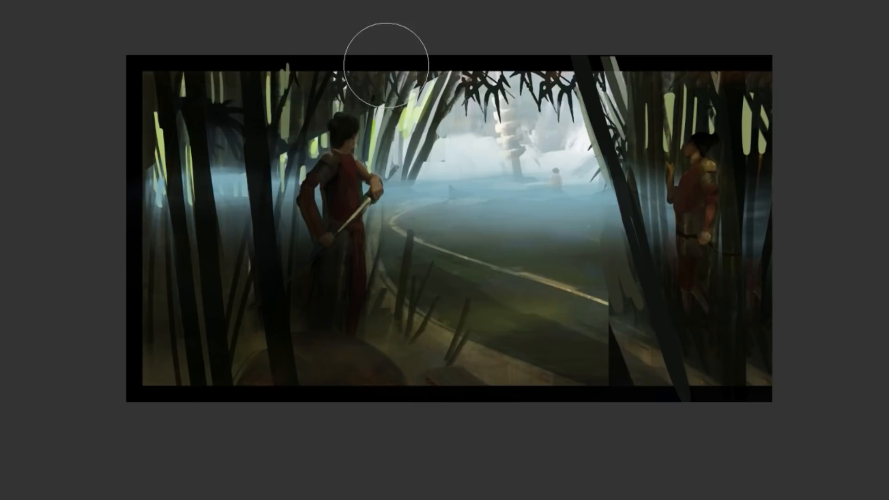
mouse_move(551, 247)
left_mouse_down()
mouse_move(432, 245)
mouse_move(552, 157)
mouse_move(410, 179)
left_mouse_up()
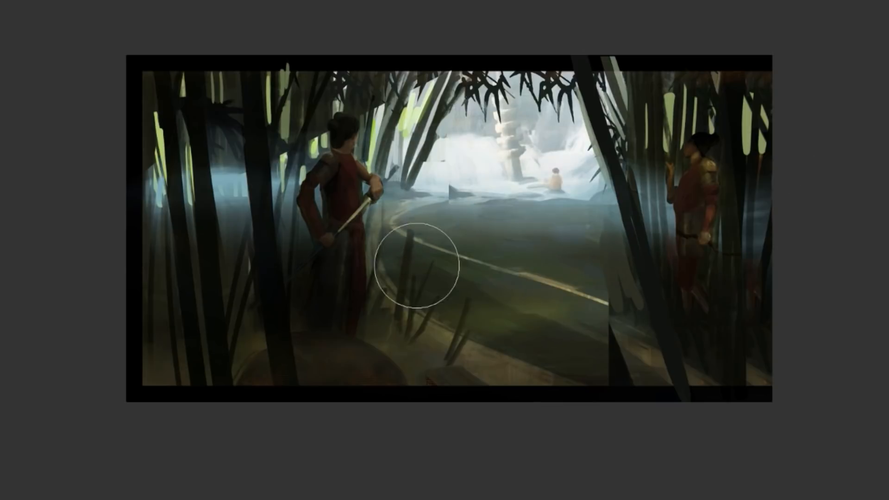
left_click_drag(202, 135, 257, 139)
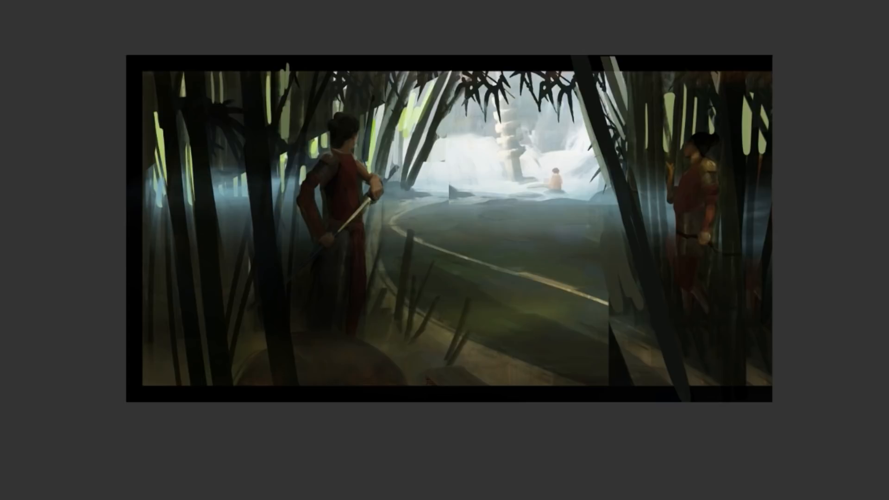
Lay translucent green gradients over the painting, fading from the upper-left corner and top edge down toward the ground
left_click_drag(176, 29, 587, 433)
key("ctrl+z")
key("ctrl+shift+z")
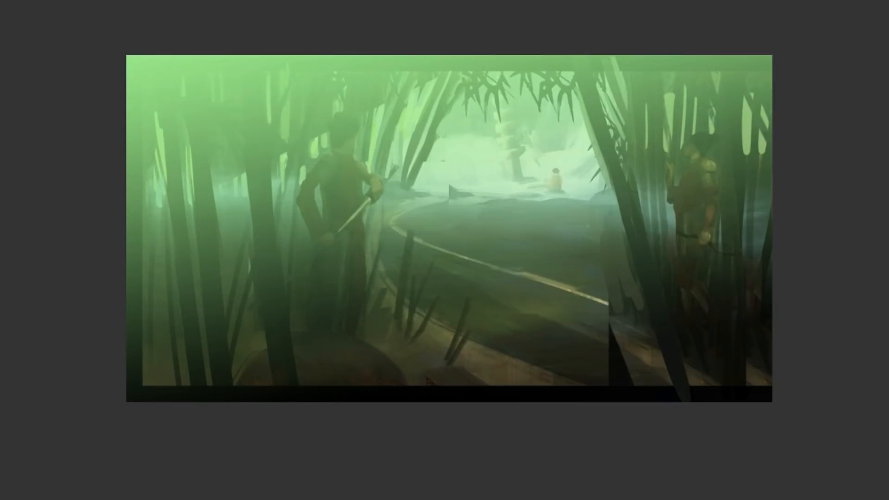
left_click_drag(234, 8, 333, 357)
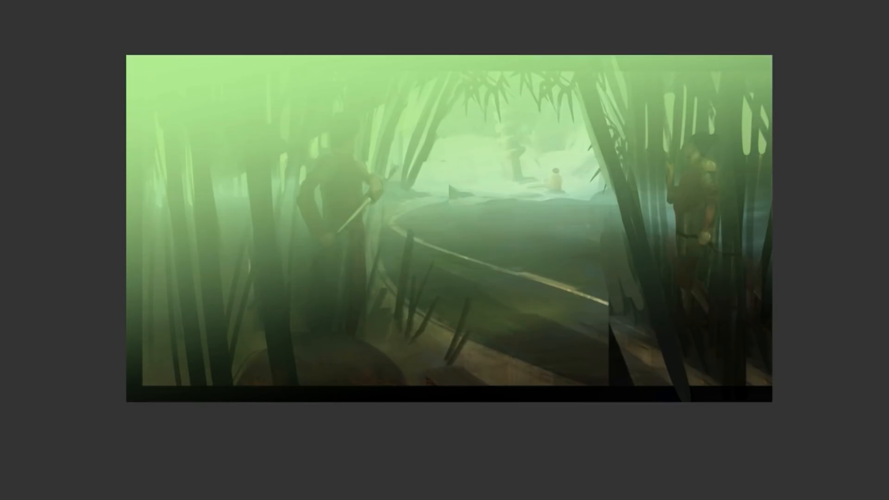
Add dark blue gradients rising from the bottom of the painting into the green, undoing unsatisfactory passes
left_click_drag(467, 437, 335, 16)
key("ctrl+z")
left_click_drag(495, 448, 393, 42)
left_click_drag(371, 457, 288, 2)
key("ctrl+z")
key("ctrl+z")
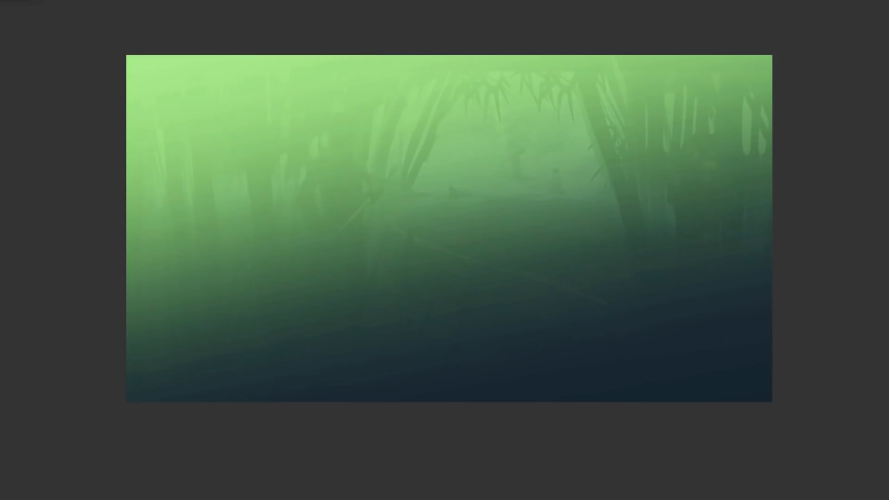
left_click_drag(491, 442, 396, 28)
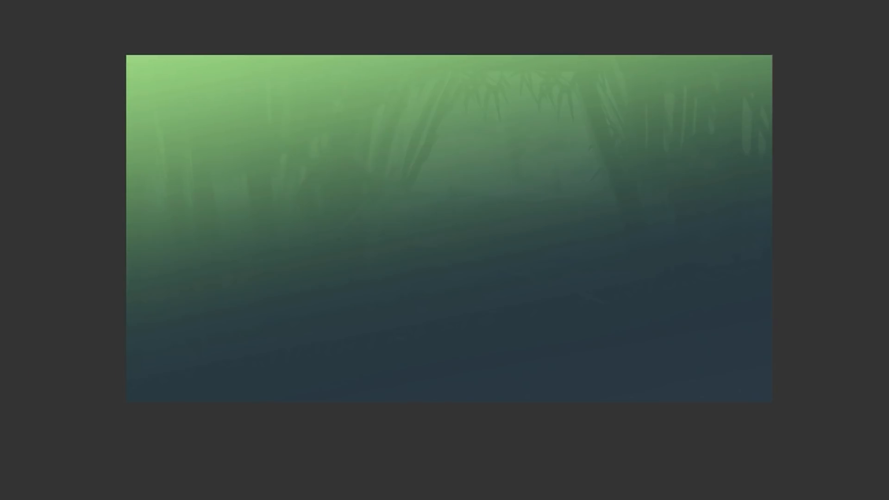
Add a soft pale warm glow with a gradient fading down from the painting's top edge, undoing the first tries
left_click_drag(389, 37, 594, 432)
key("ctrl+z")
left_click_drag(456, 32, 533, 253)
key("ctrl+z")
left_click_drag(394, 25, 499, 241)
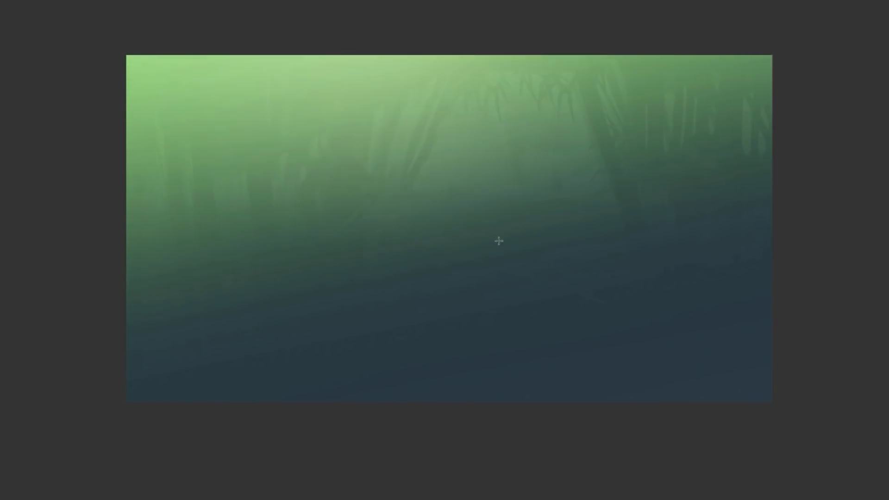